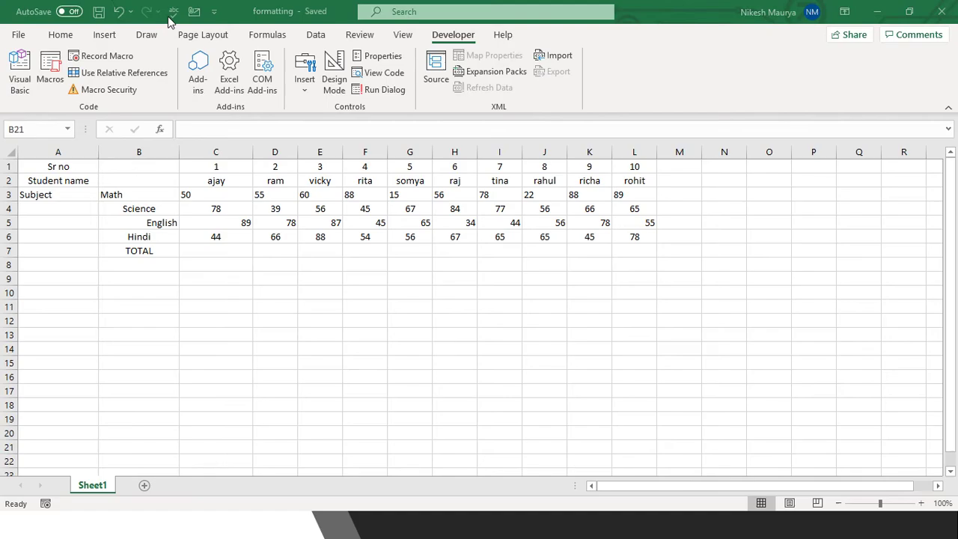
Start recording a macro named Format in This Workbook with the shortcut Ctrl+Shift+F
click(278, 344)
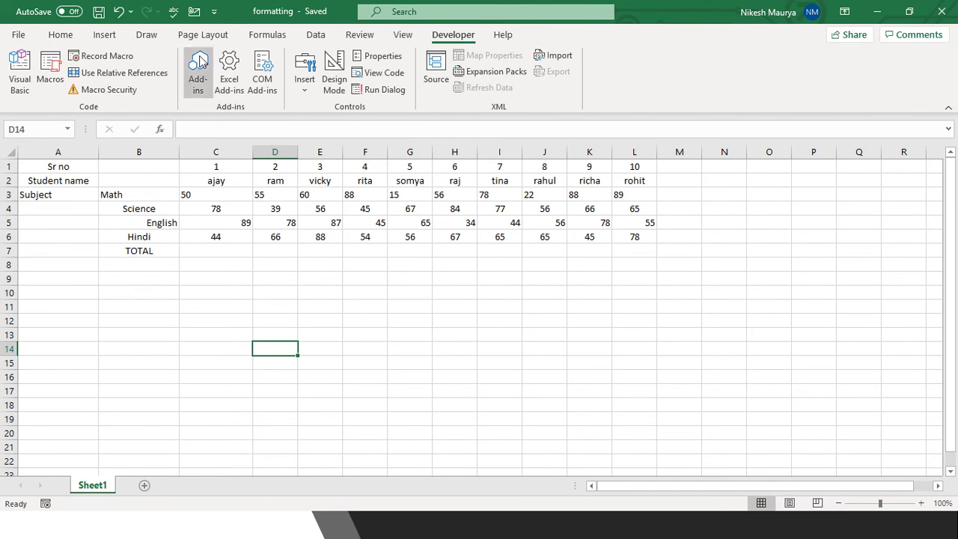
click(114, 60)
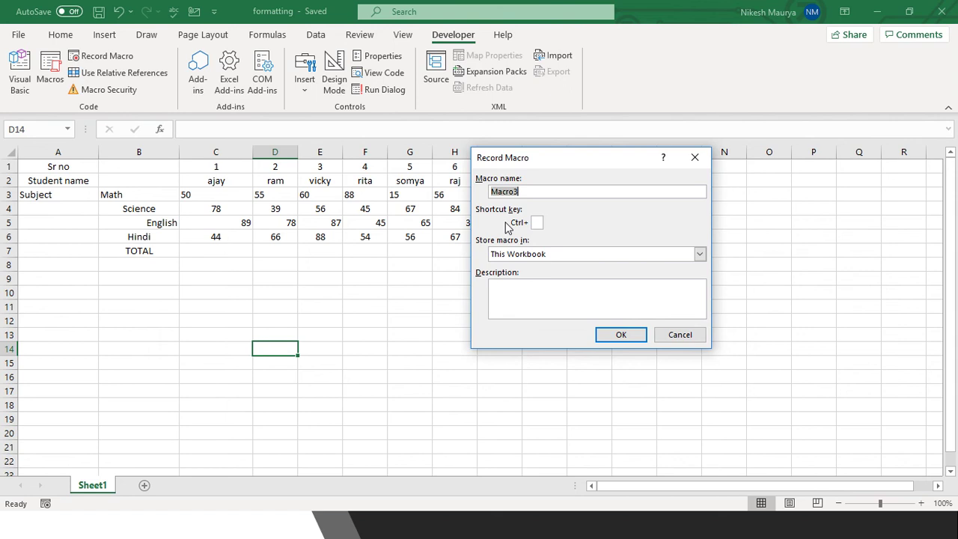
text(For)
text(ma)
text(t)
text(F)
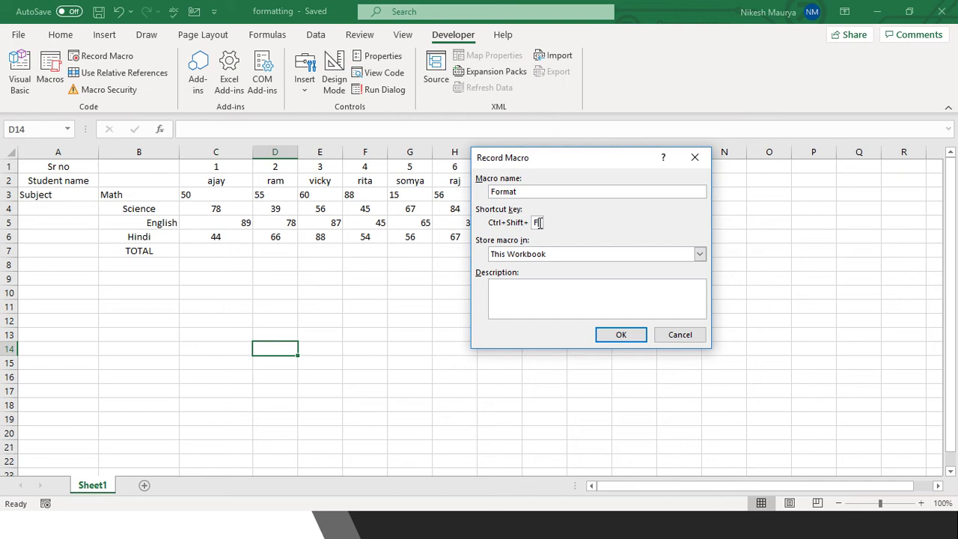
click(600, 333)
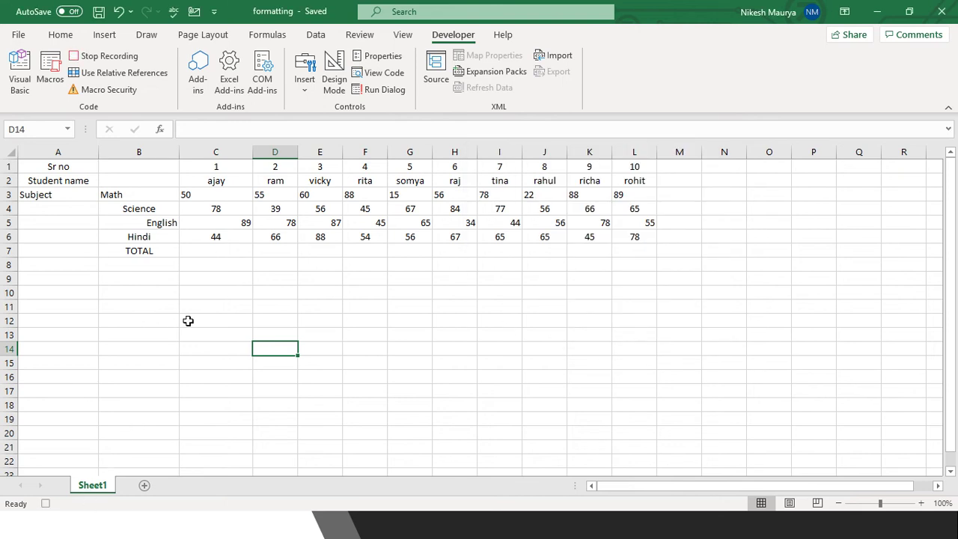
Copy the entire contents of Sheet1 into a new worksheet
key(ctrl+a)
key(ctrl+c)
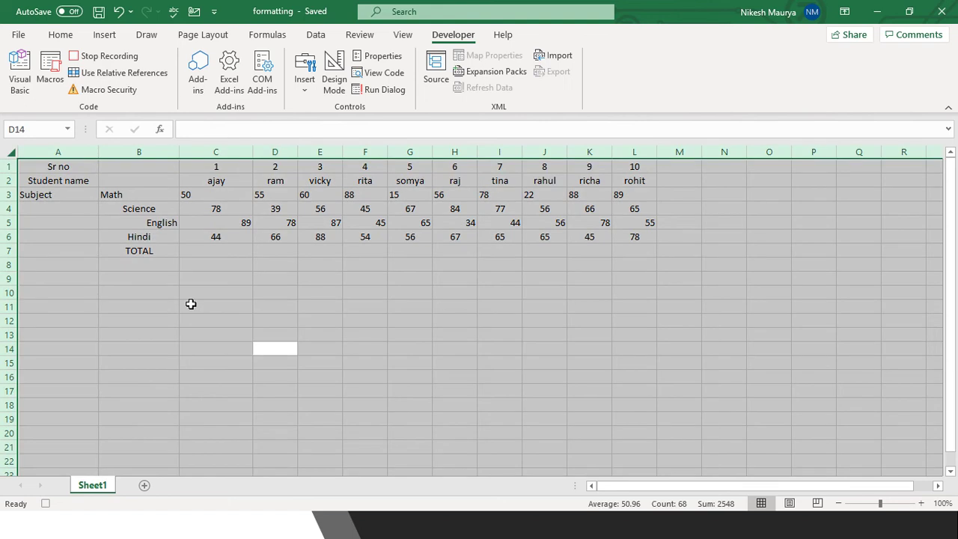
click(144, 485)
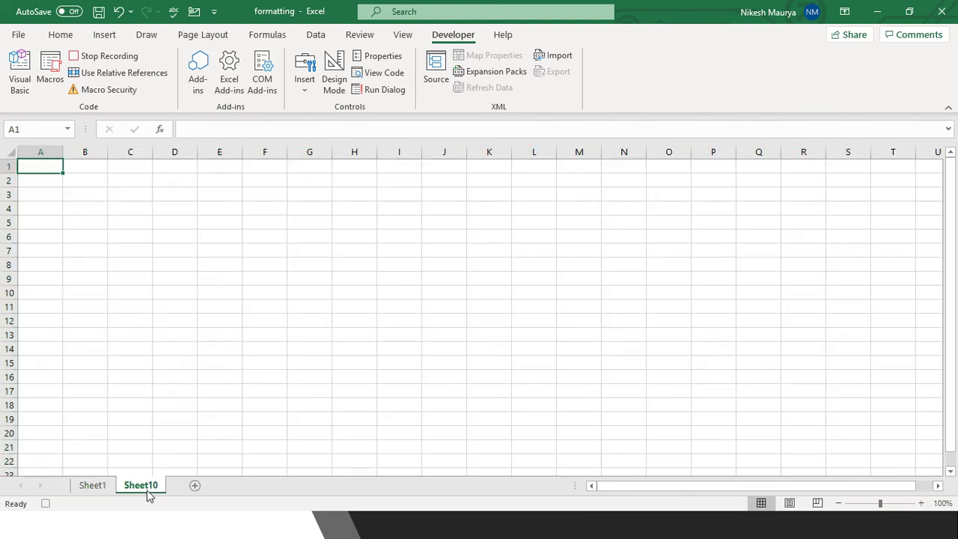
key(ctrl+v)
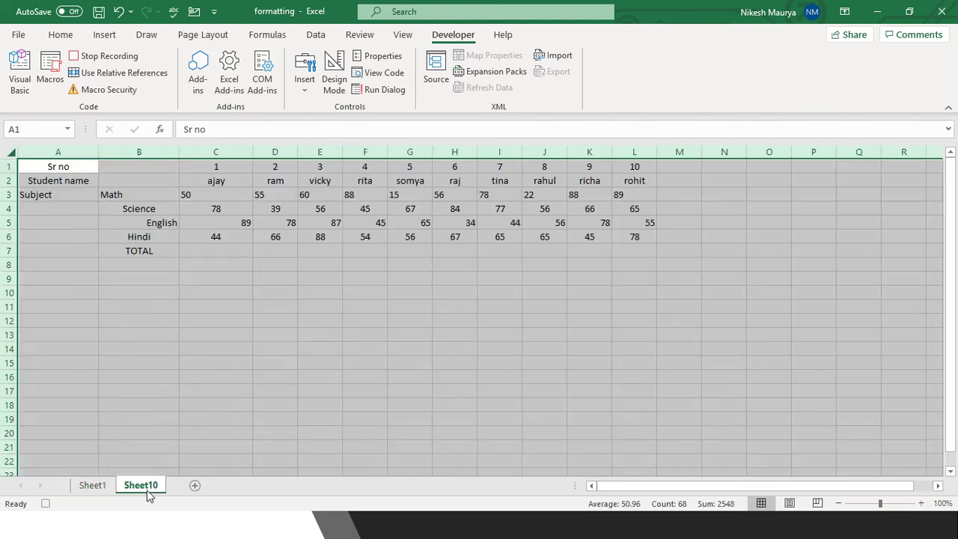
click(223, 298)
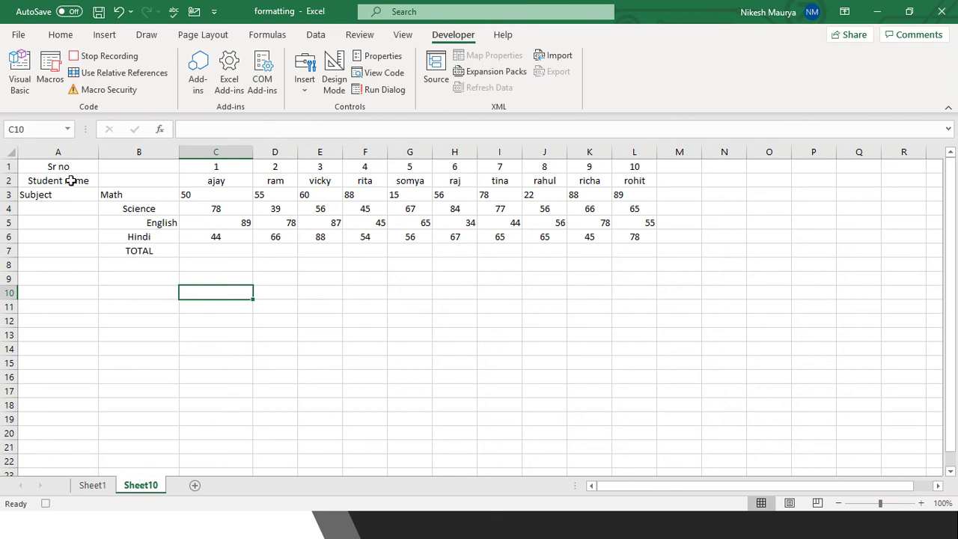
Apply all borders to the marks table A1:L7 and centre its cells vertically and horizontally
click(69, 176)
key(ctrl+a)
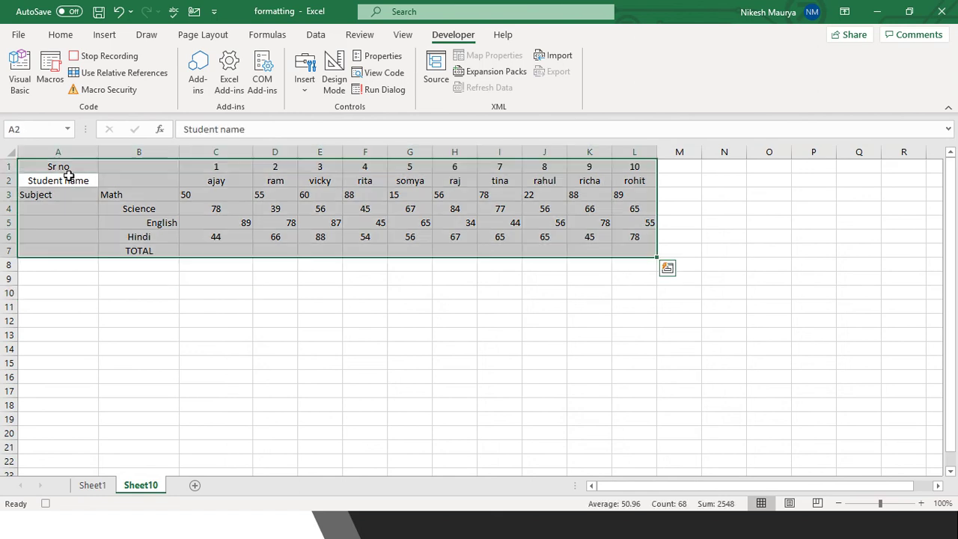
click(66, 35)
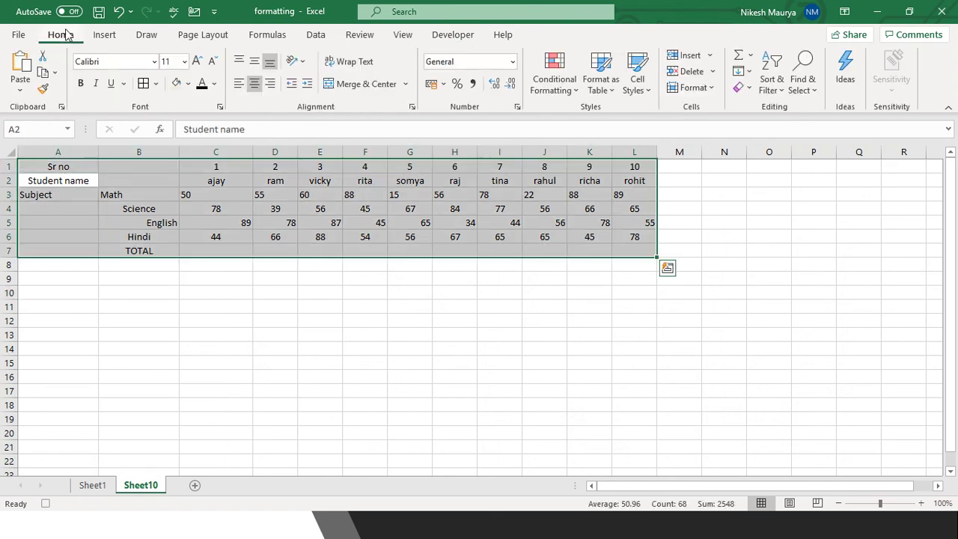
click(143, 83)
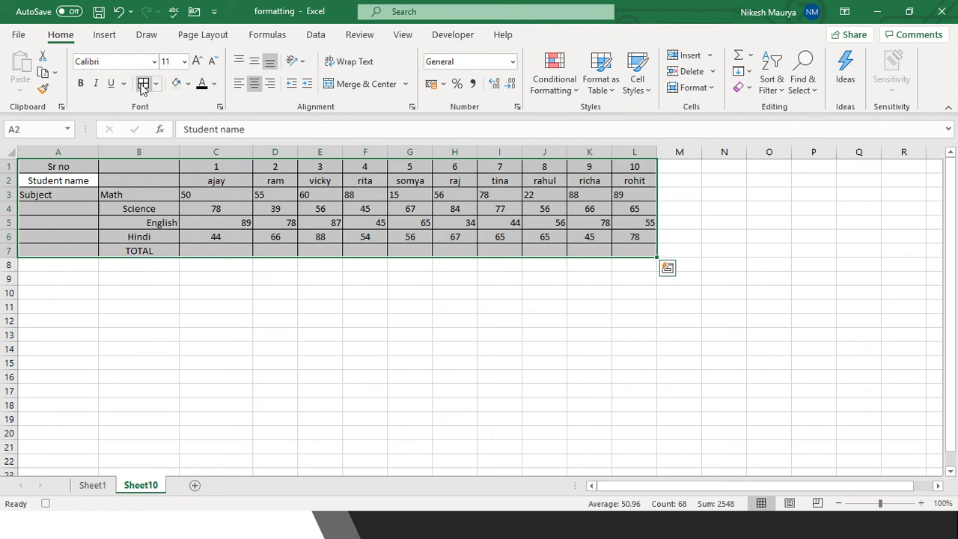
click(254, 66)
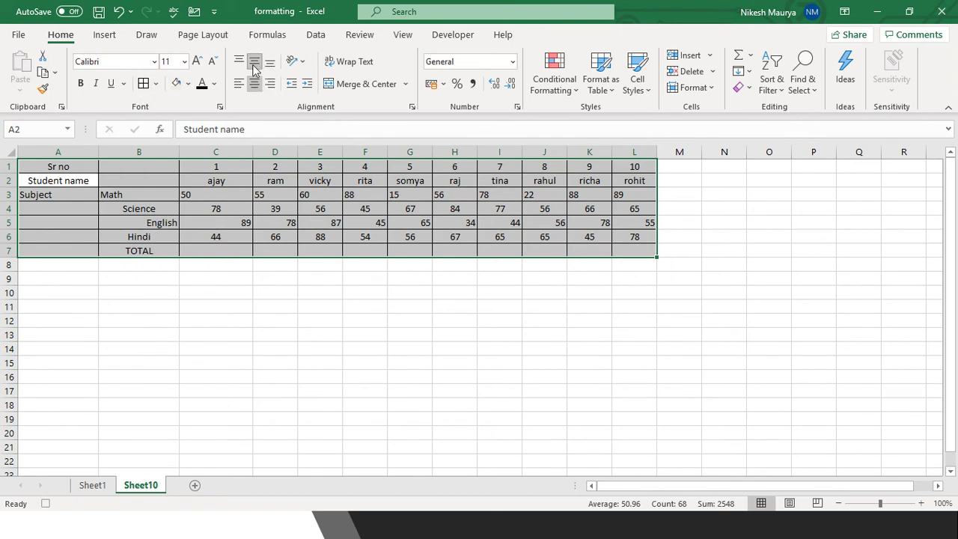
click(254, 84)
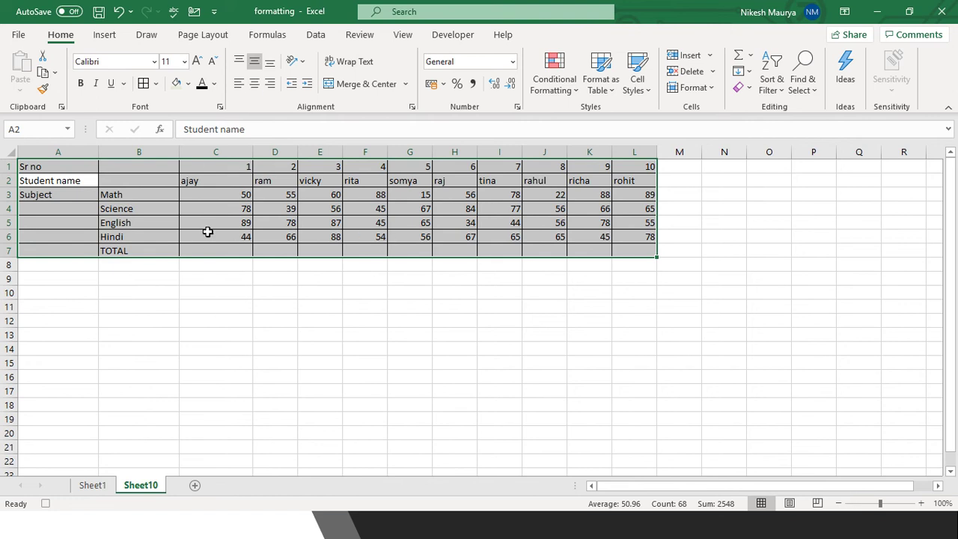
click(254, 84)
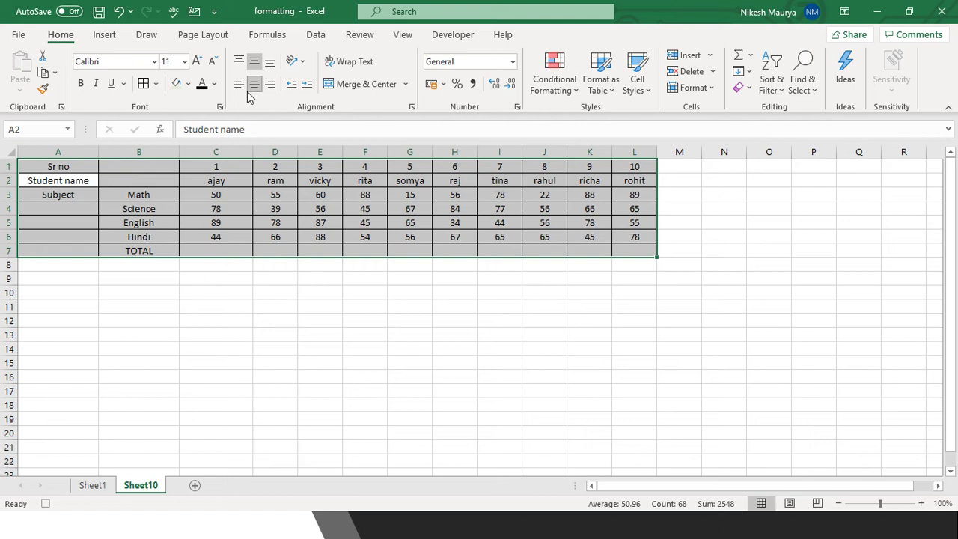
Merge and centre the Sr no label across A1:B1 and the Student name label across A2:B2
click(60, 275)
click(56, 168)
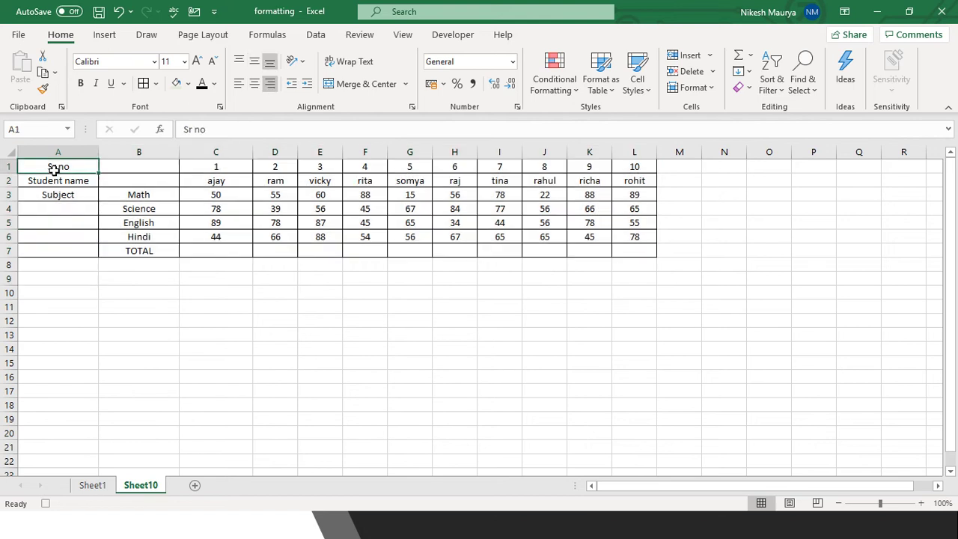
key(shift+Right)
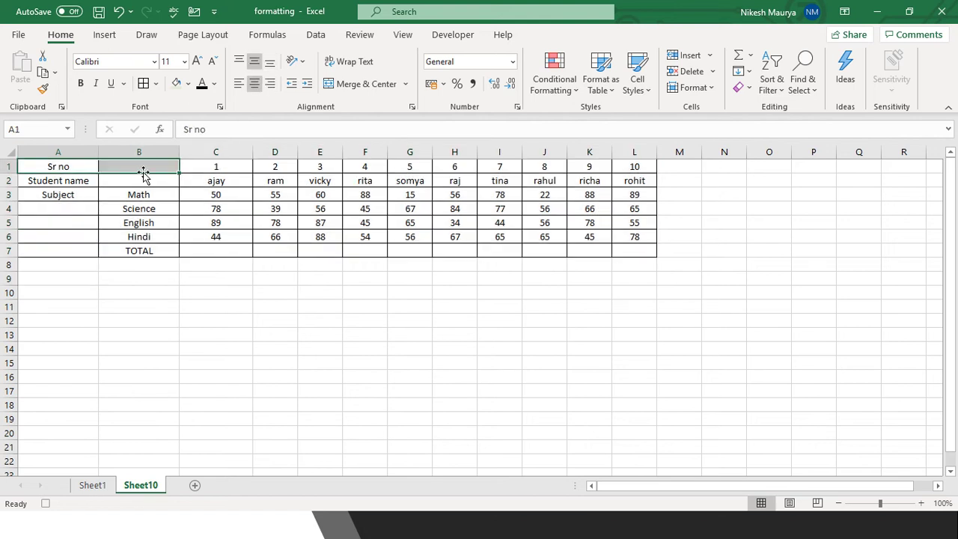
click(352, 85)
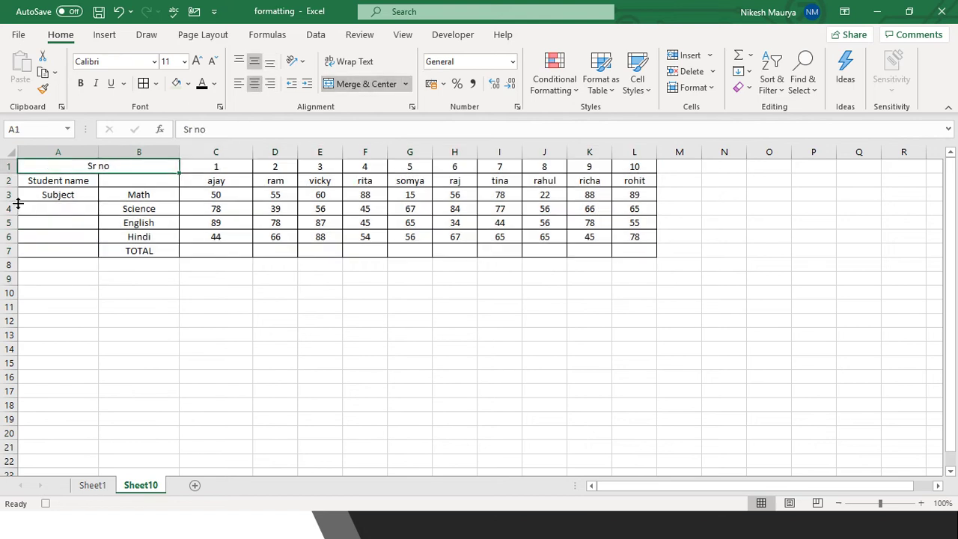
click(64, 180)
key(shift+Right)
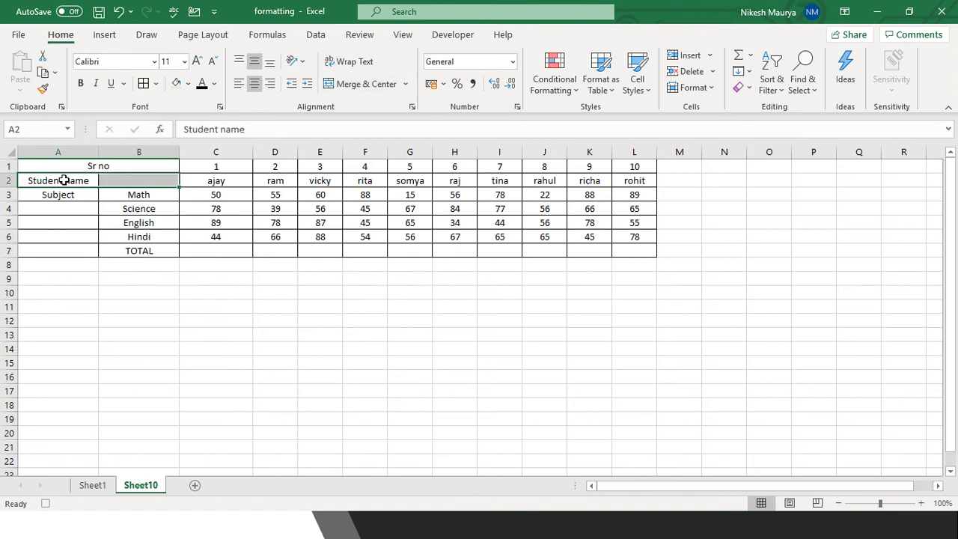
click(360, 84)
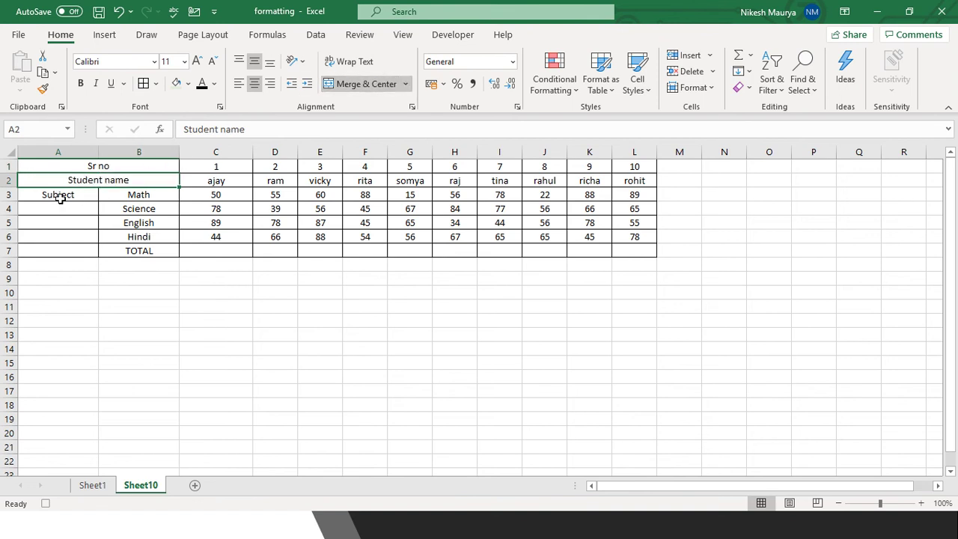
Merge and centre the Subject label down cells A3:A6
click(58, 196)
key(shift+Down)
key(shift+Down)
key(shift+Down)
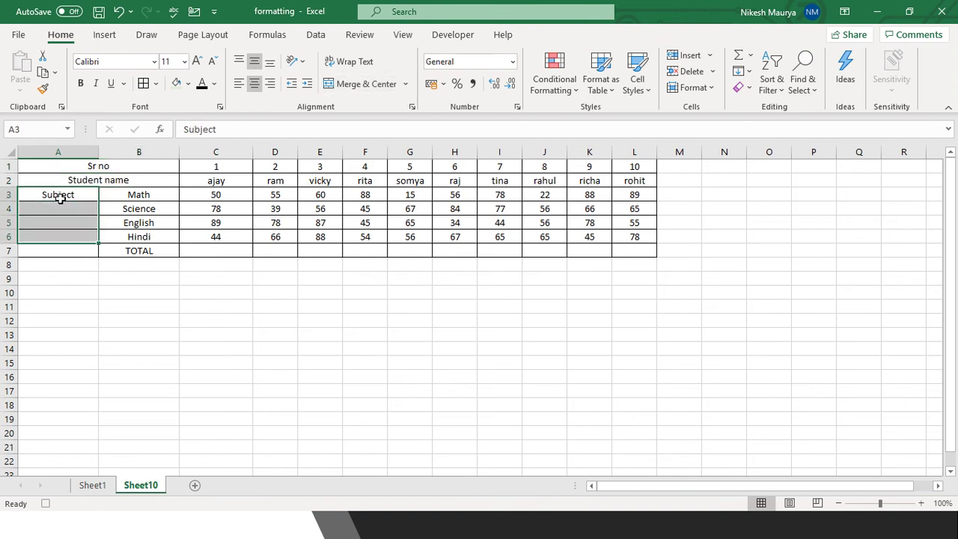
click(347, 84)
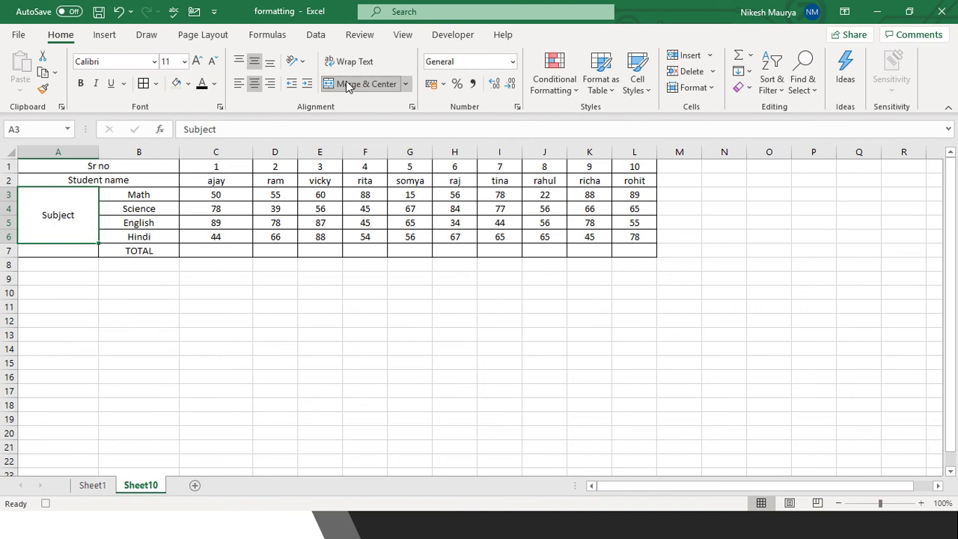
Fill the merged Sr no, Student name and Subject header cells with orange
click(100, 169)
click(187, 83)
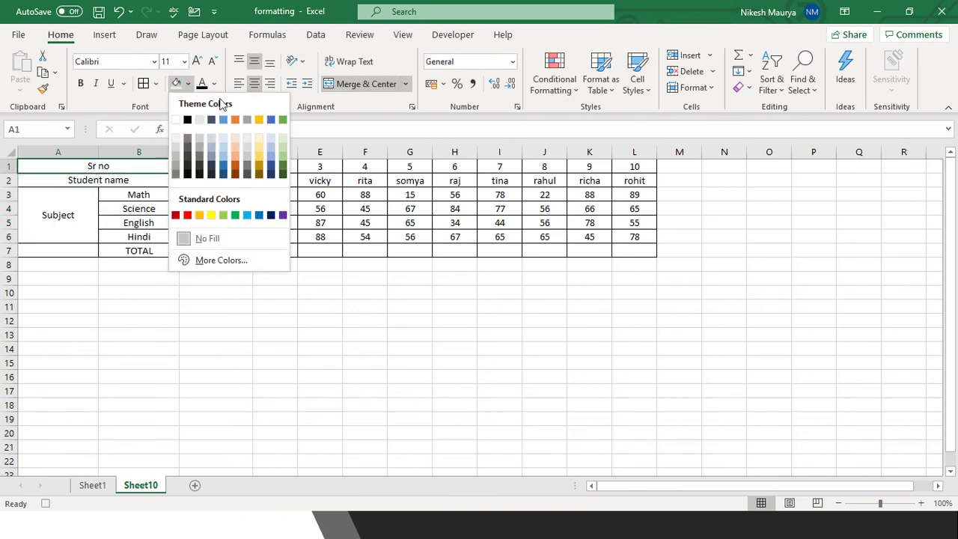
click(234, 120)
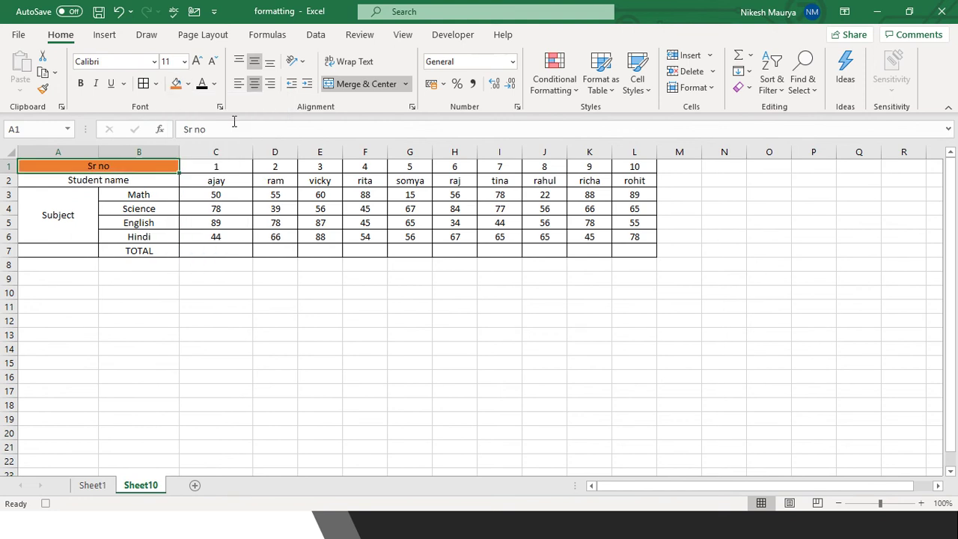
click(105, 184)
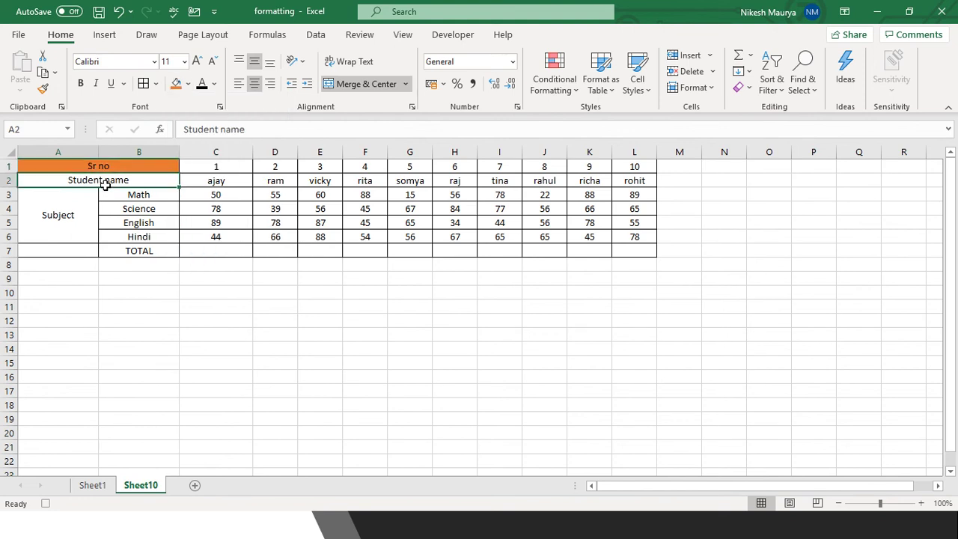
click(176, 83)
click(68, 234)
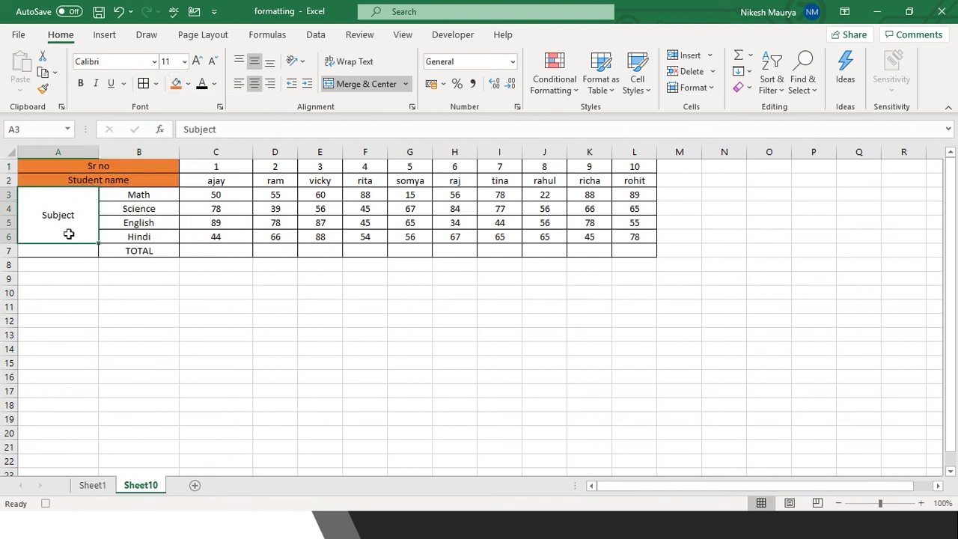
click(175, 83)
Fill the subject names from Math to Hindi in B3:B6 with light orange
click(142, 195)
drag(142, 195, 140, 236)
click(188, 83)
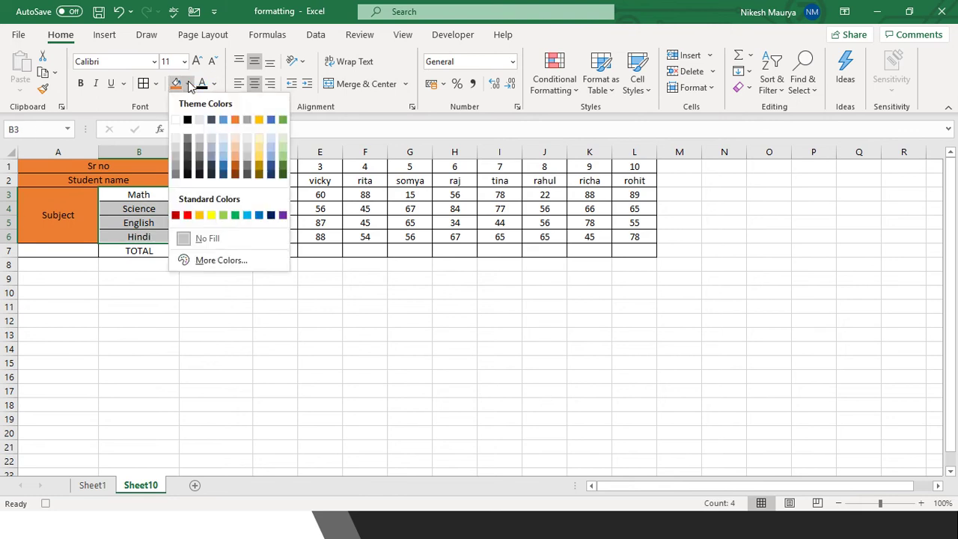
click(238, 147)
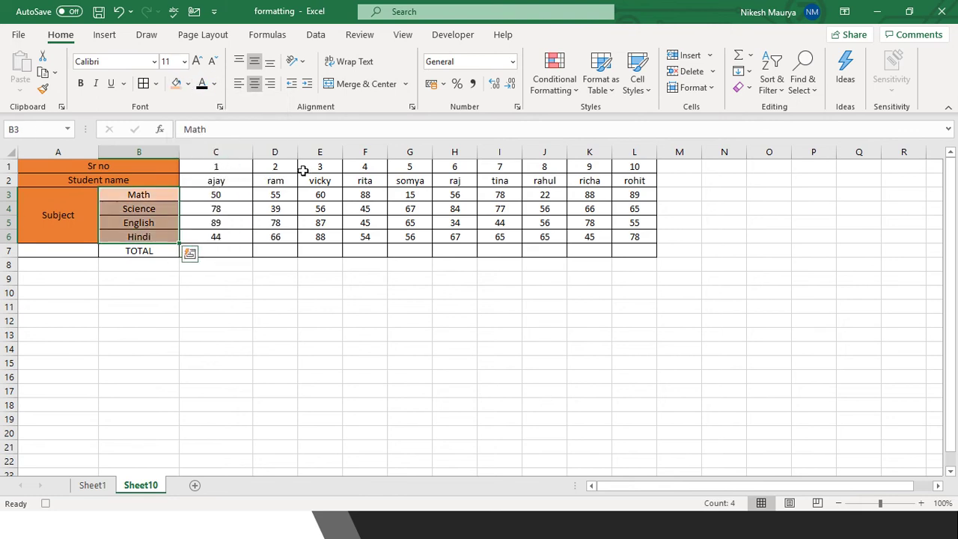
Fill the serial numbers, student names and marks in C1:L6 with light green
click(230, 166)
key(shift+Right)
key(shift+Right)
key(shift+Right)
key(shift+Right)
key(shift+Right)
key(shift+Right)
key(shift+Right)
key(shift+Right)
key(shift+Right)
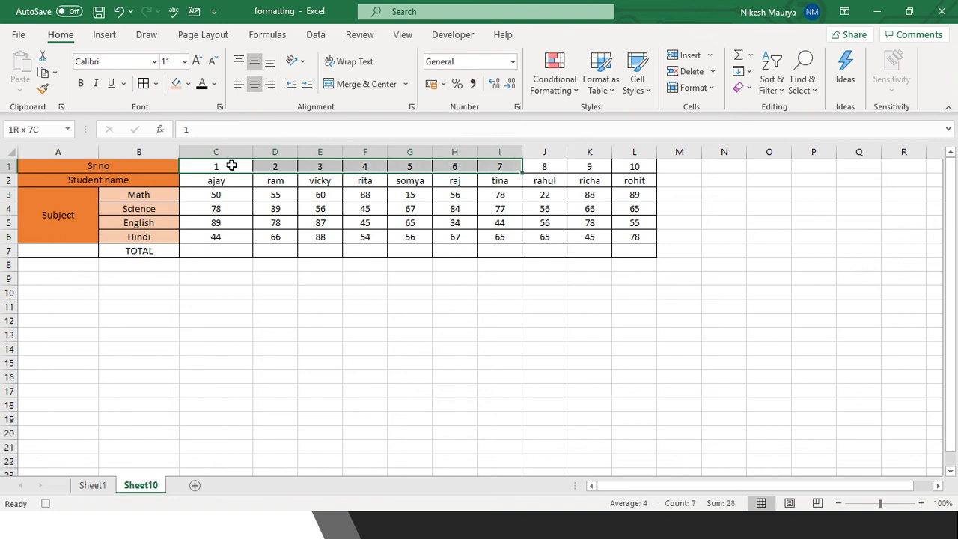
key(shift+Down)
key(shift+Down)
key(shift+Down)
key(shift+Down)
key(shift+Down)
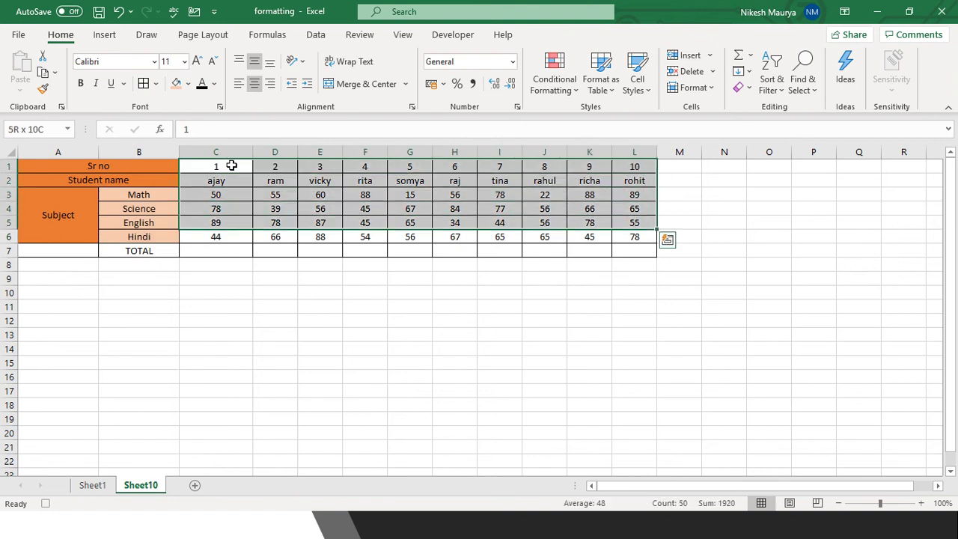
click(189, 83)
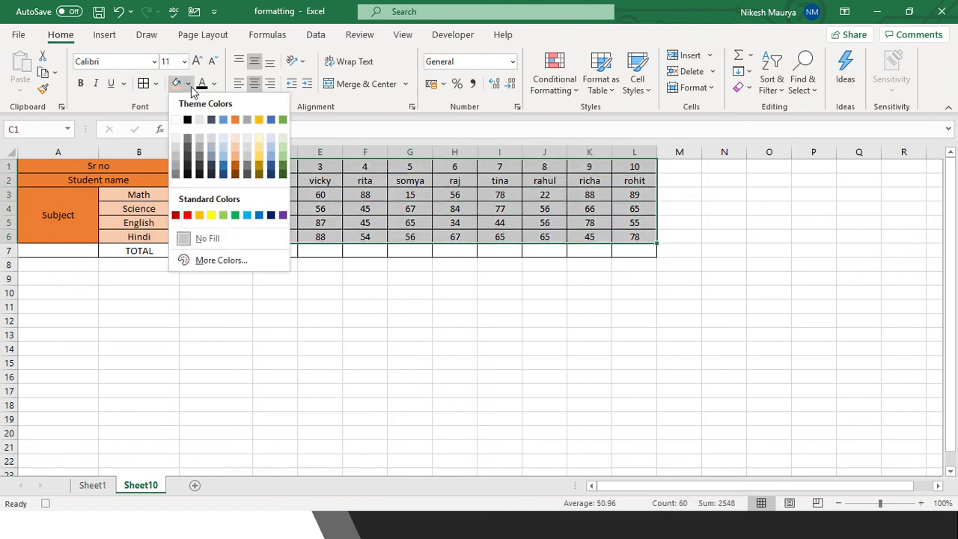
click(283, 155)
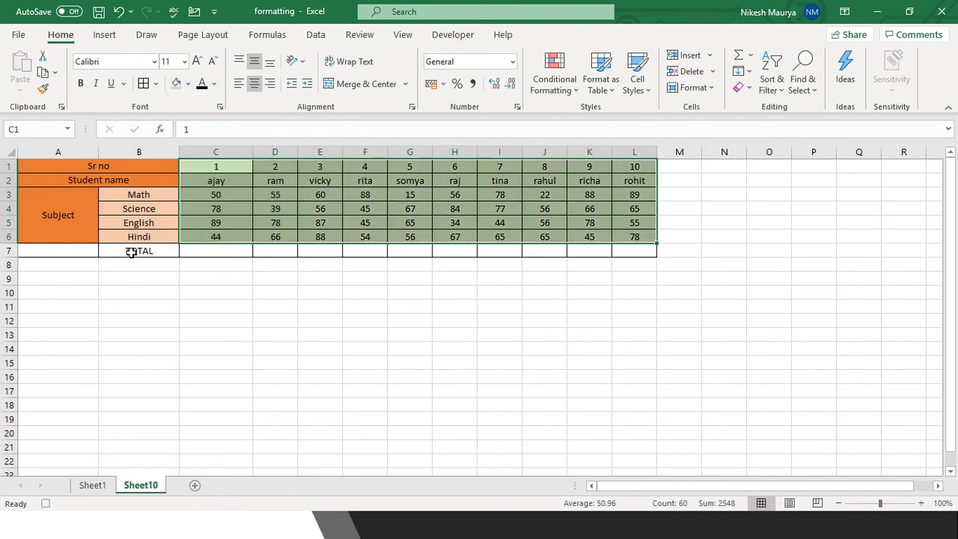
Give the TOTAL label in B7 a dark green fill and white font colour
click(162, 249)
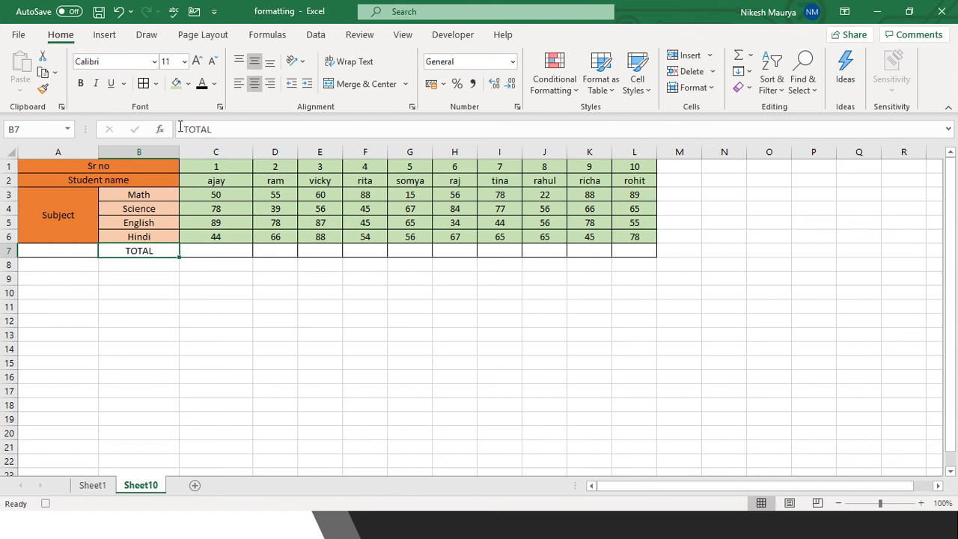
click(190, 84)
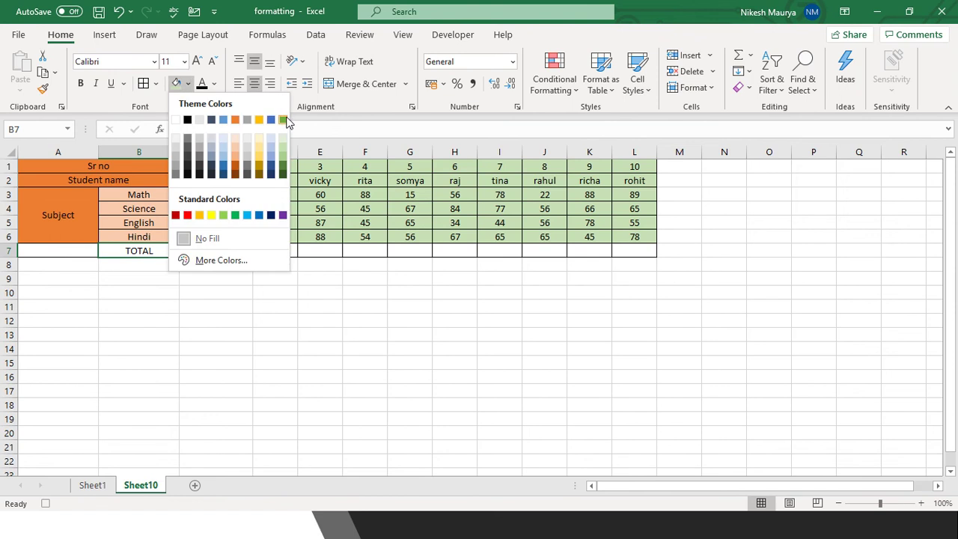
click(283, 173)
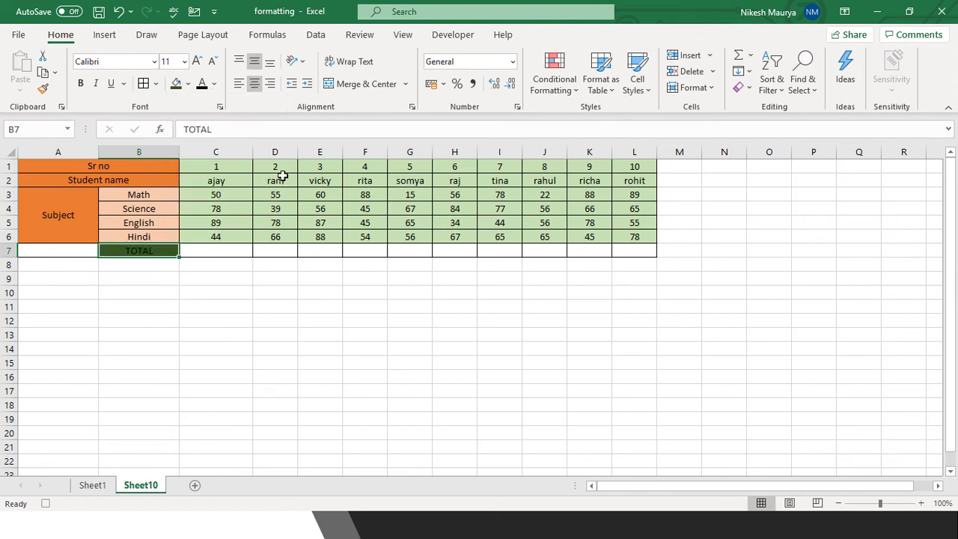
click(214, 85)
click(202, 141)
click(204, 251)
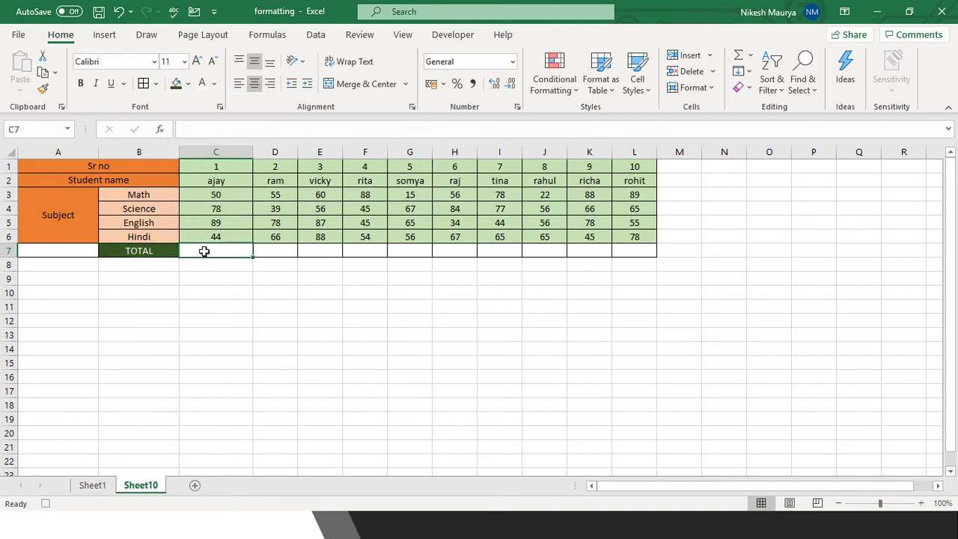
Total the first student's marks in C7 with =SUM(C3:C6) and fill the formula across to L7
text(=sum)
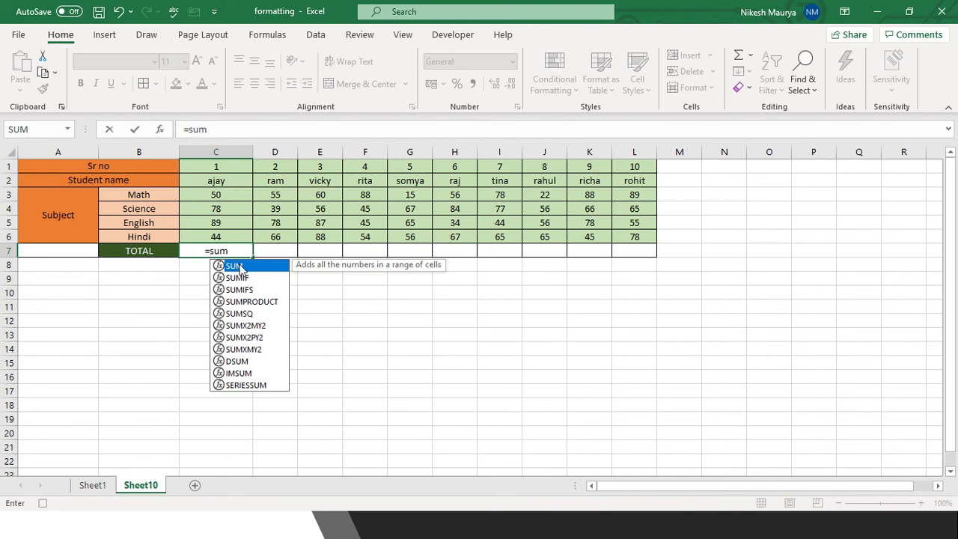
double_click(236, 266)
click(223, 195)
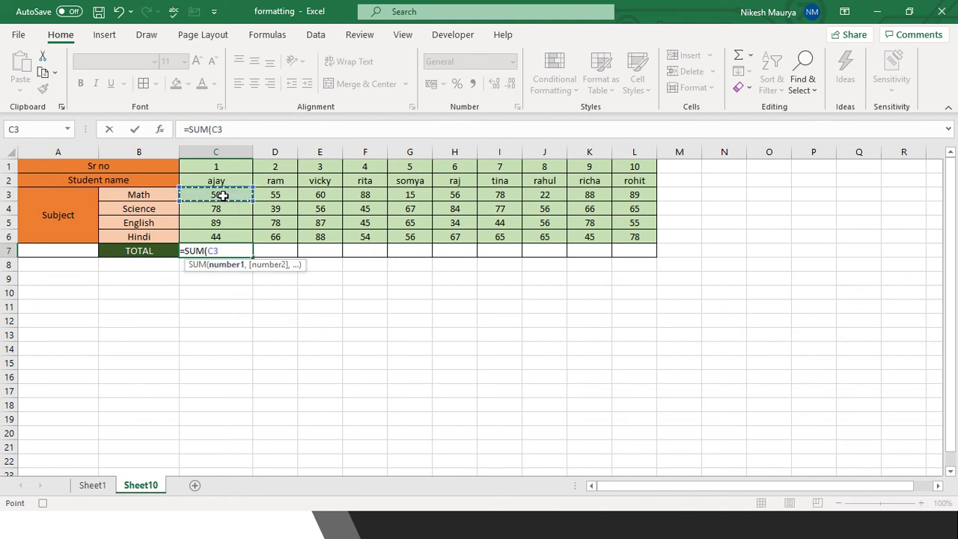
key(shift+Down)
key(shift+Down)
key(shift+Down)
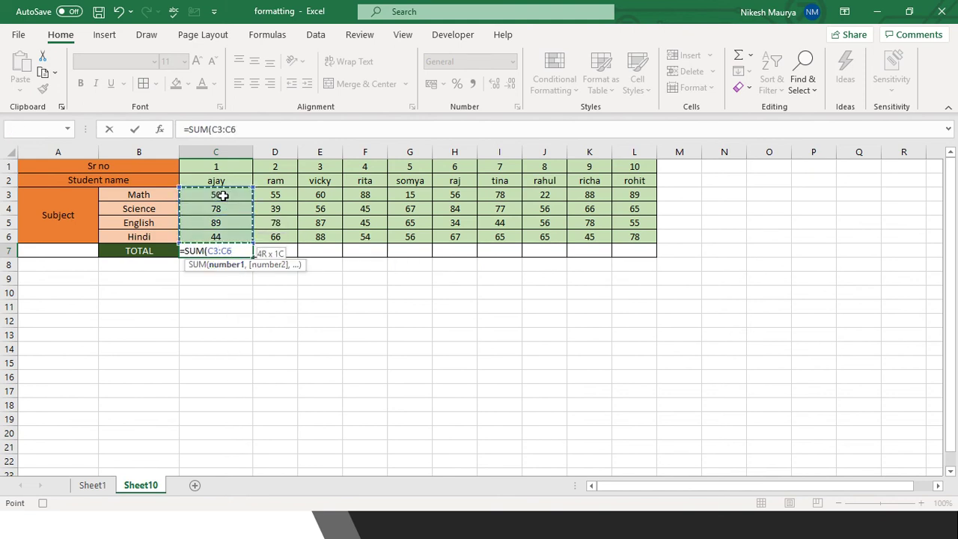
text())
key(Return)
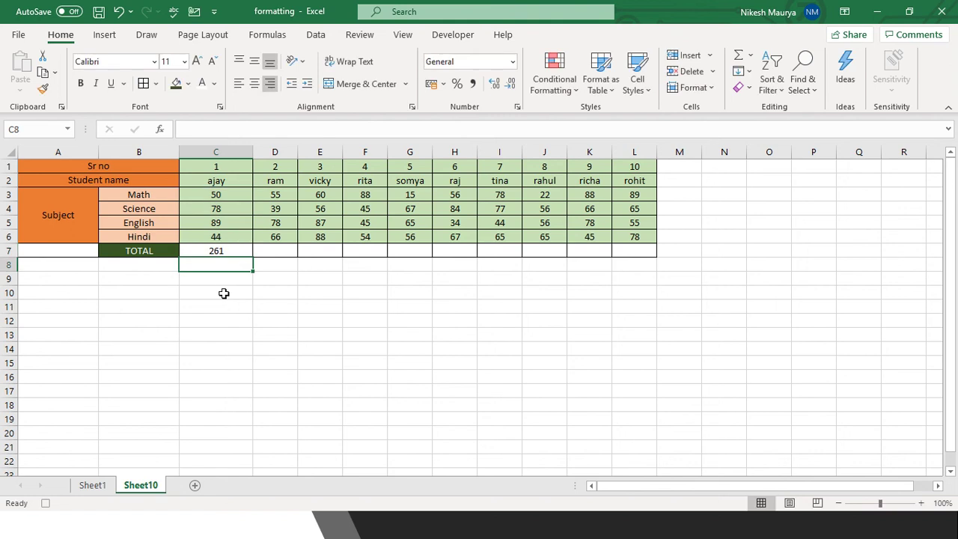
click(231, 252)
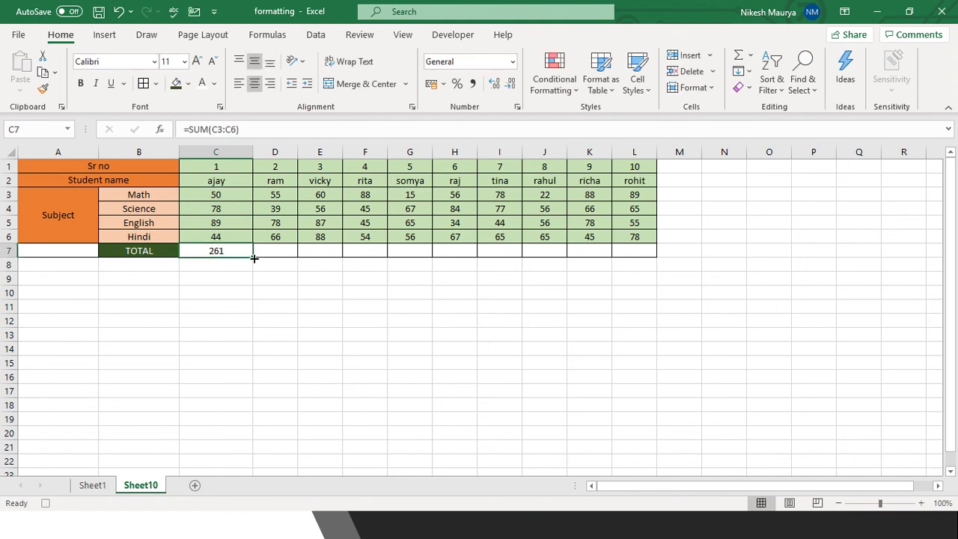
drag(254, 257, 639, 255)
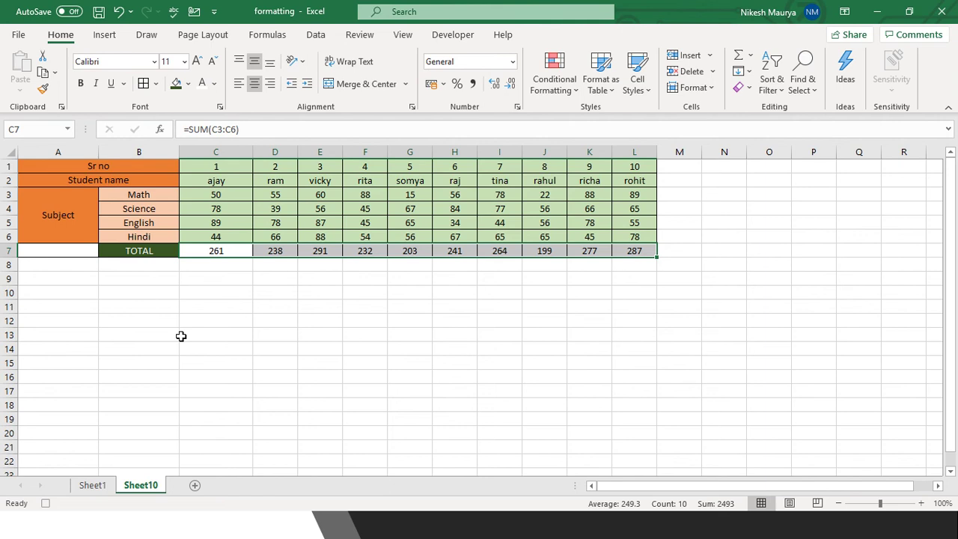
Stop recording the macro and delete the formatted Sheet10
click(451, 36)
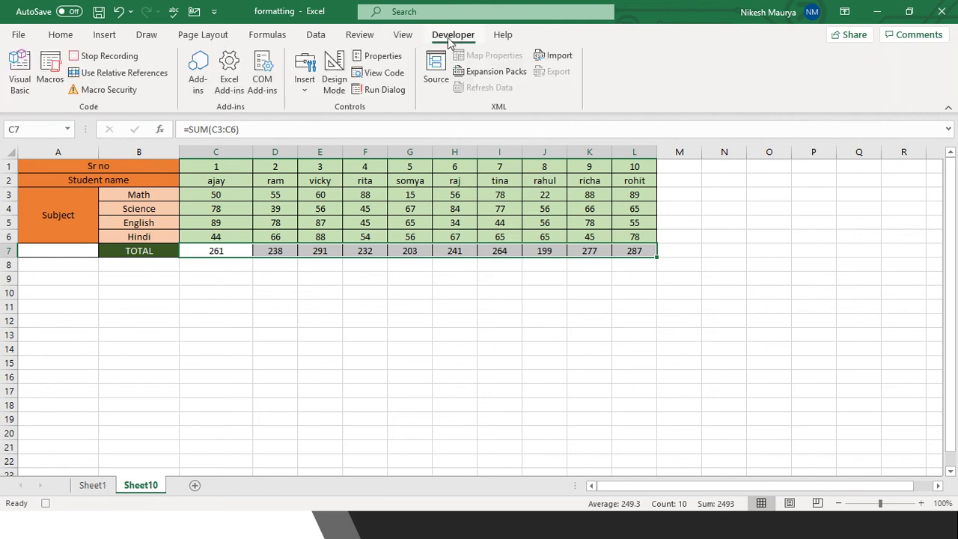
click(102, 56)
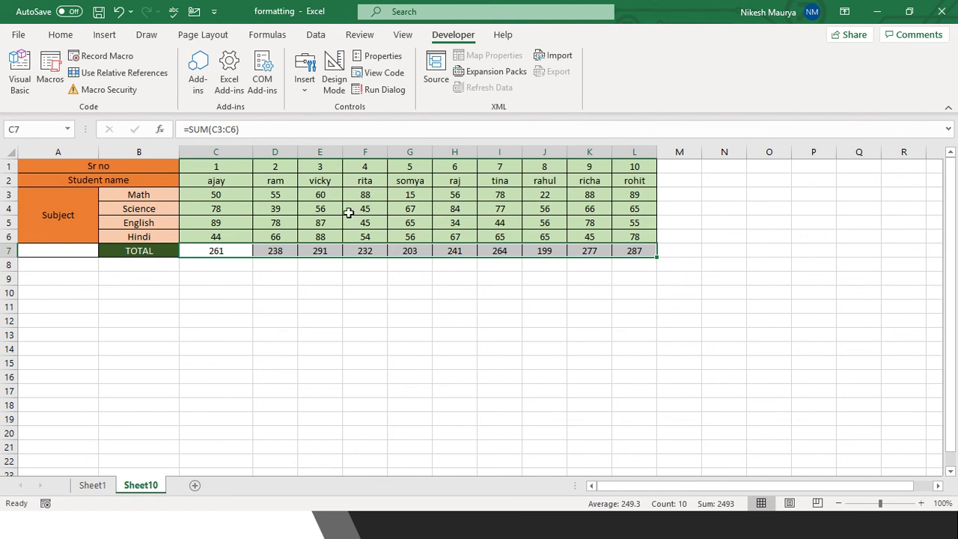
right_click(152, 484)
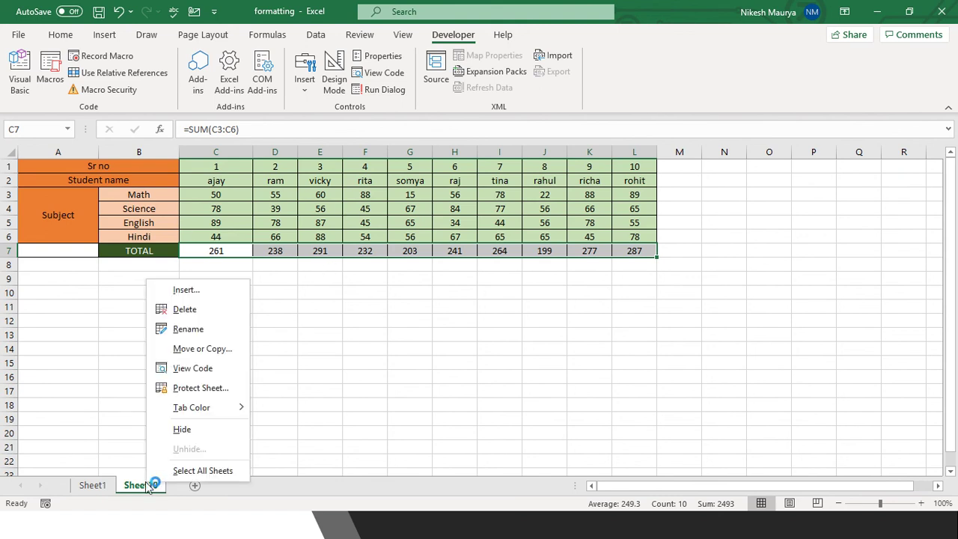
click(183, 314)
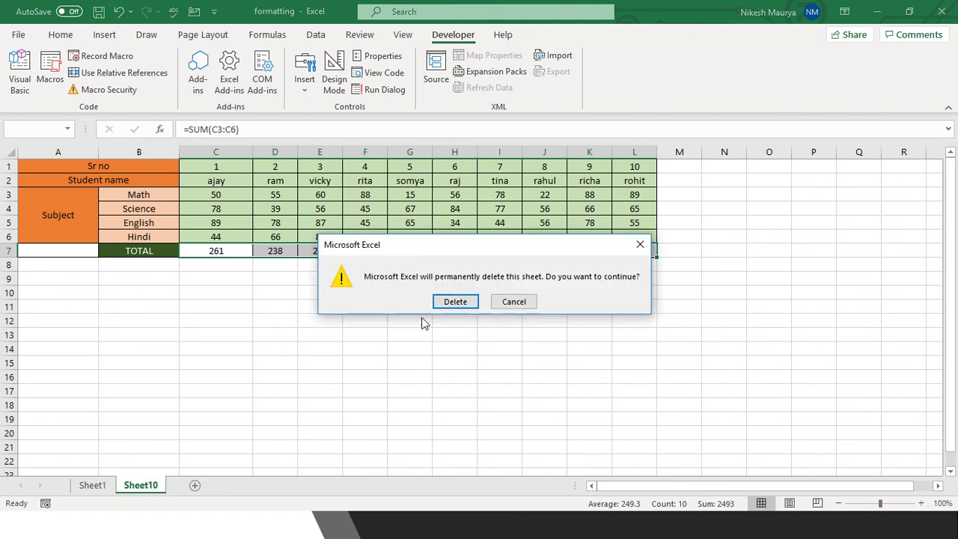
click(460, 300)
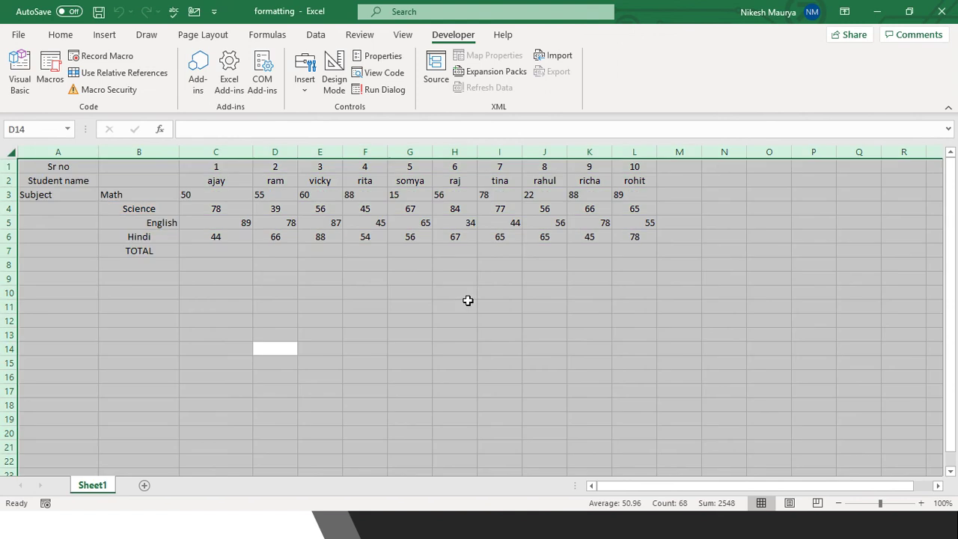
Test the Format macro on Sheet1 and delete the new sheet it generates
click(389, 363)
key(ctrl+shift+f)
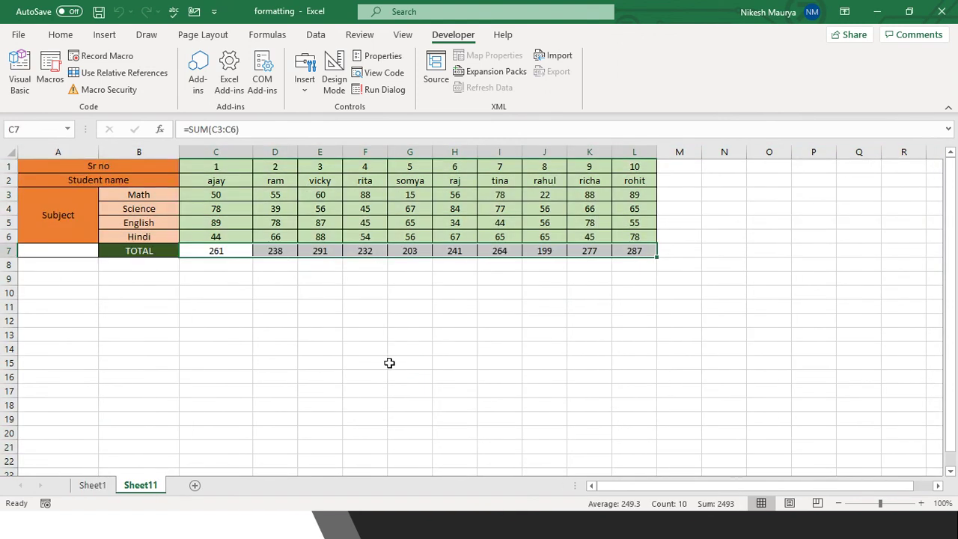
right_click(144, 485)
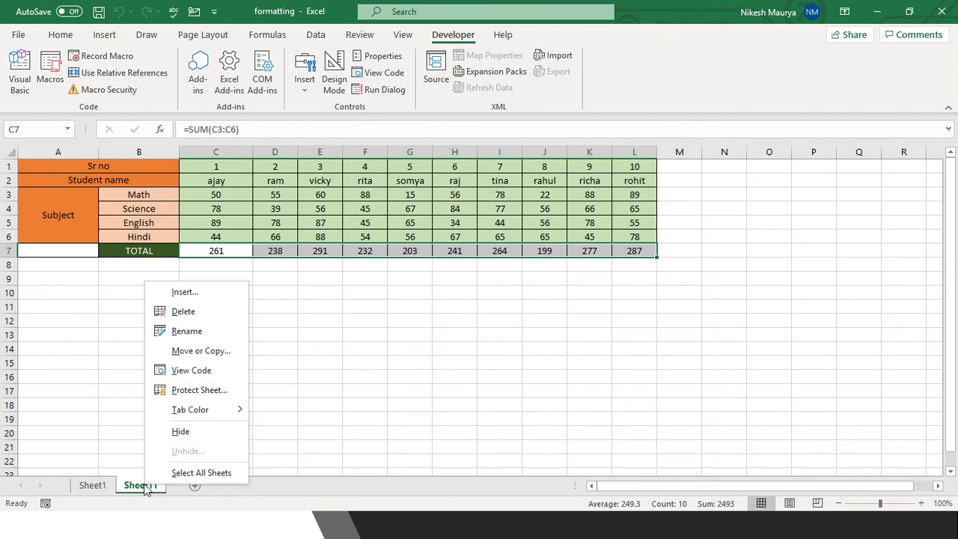
click(178, 313)
click(456, 303)
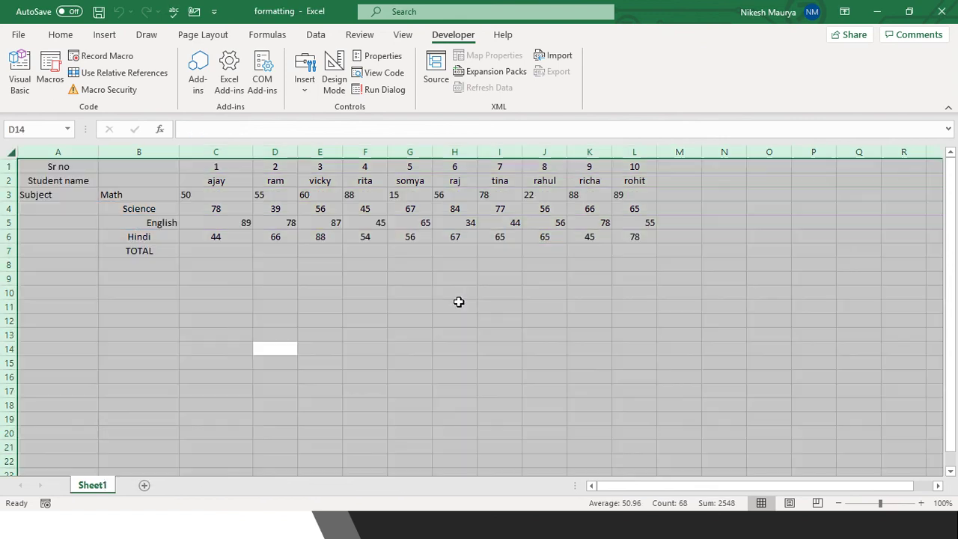
click(287, 305)
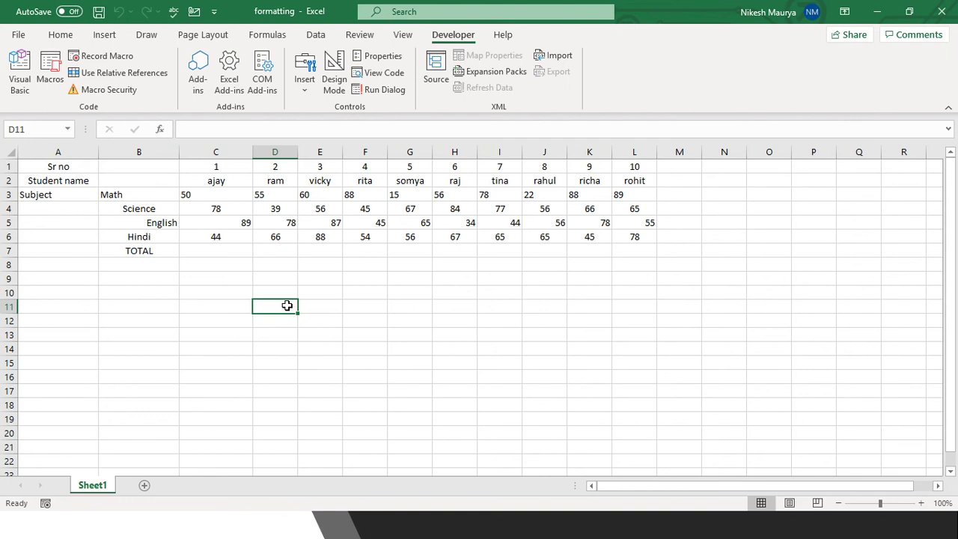
Draw a form control button over about D11:E13 on Sheet1 and assign the Format macro to it
click(304, 88)
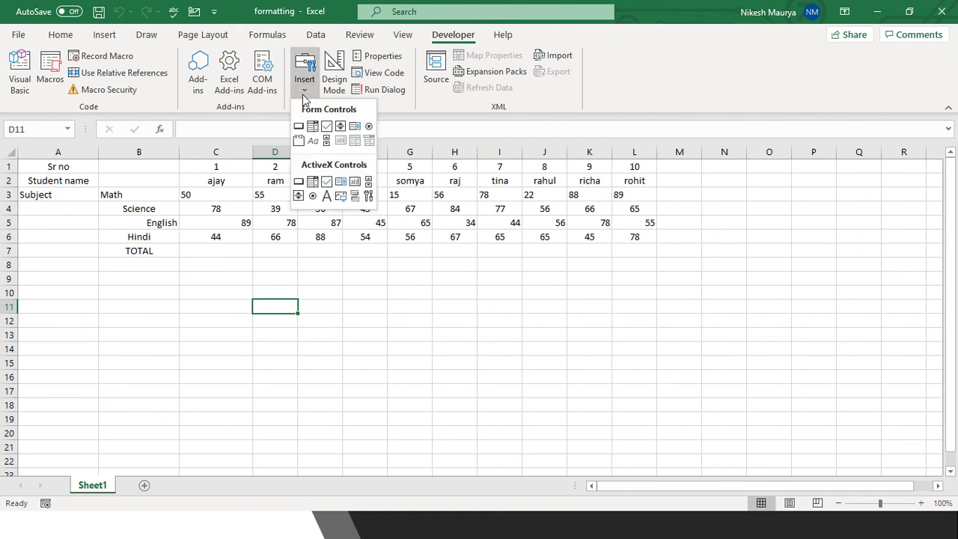
click(299, 126)
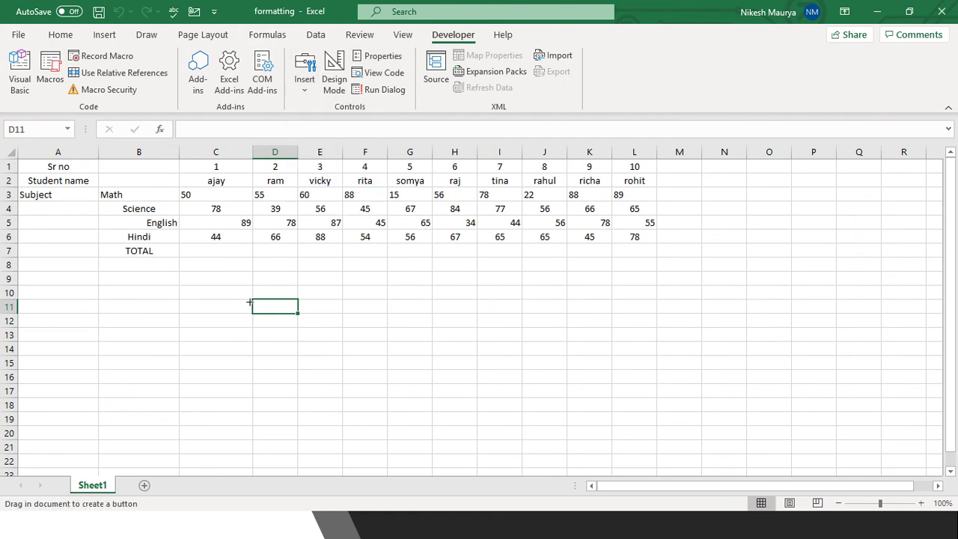
drag(252, 301, 342, 344)
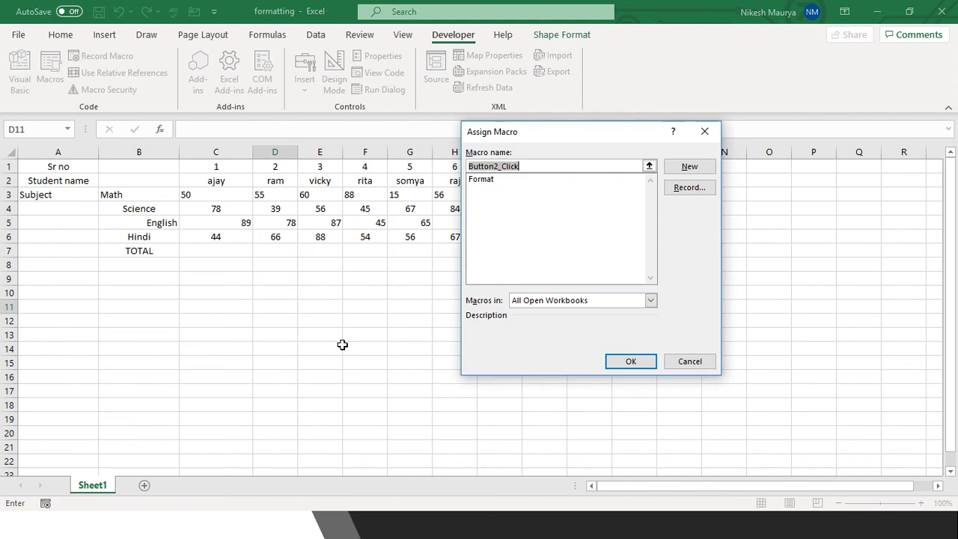
click(494, 182)
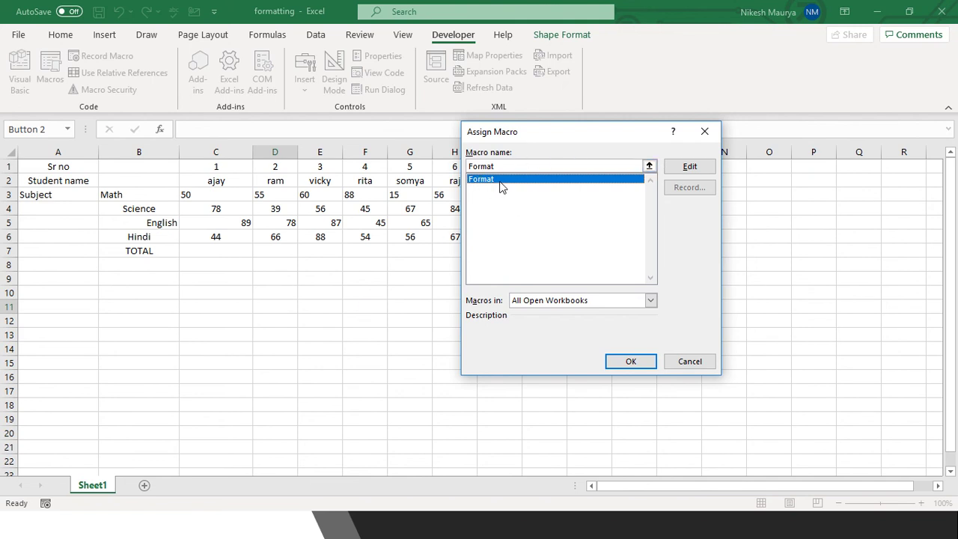
click(629, 359)
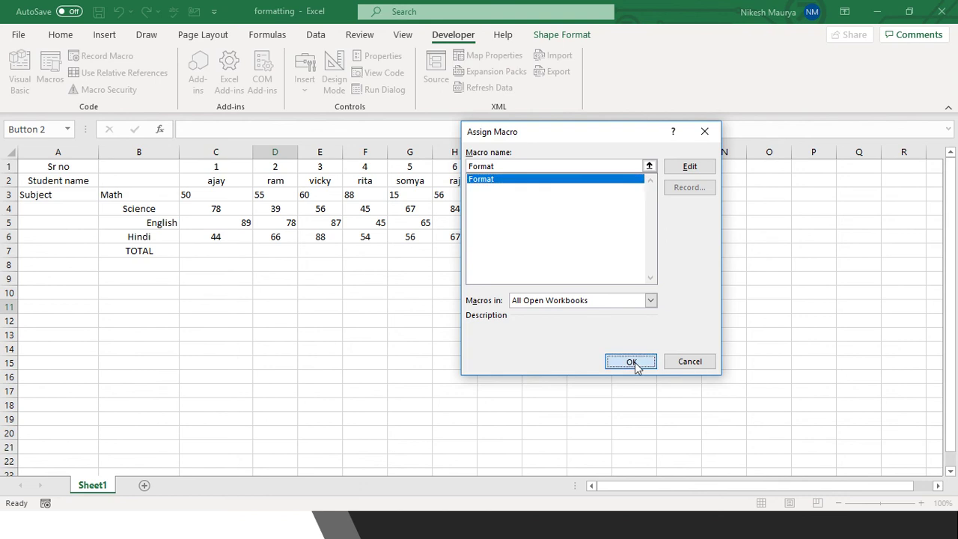
Replace the new button's caption with Format and deselect the button
click(281, 324)
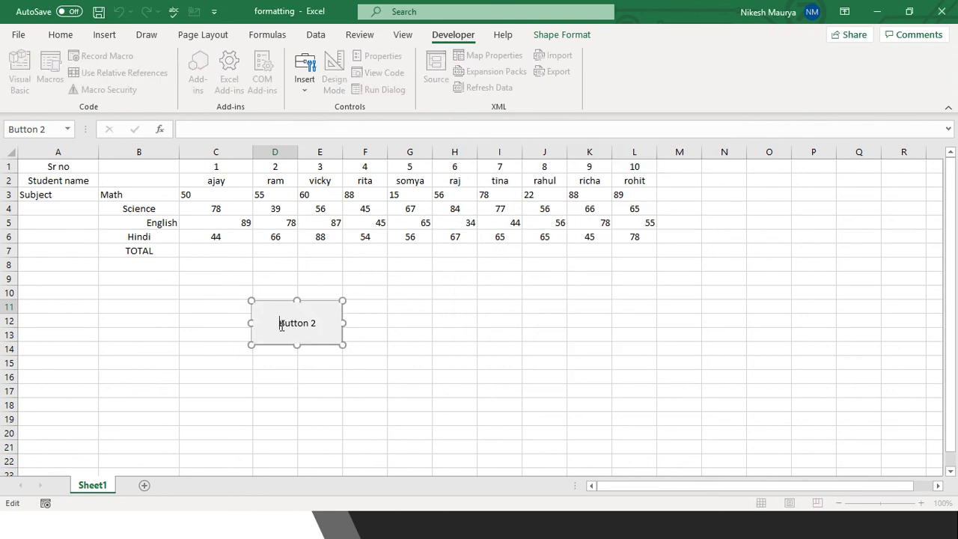
key(ctrl+a)
key(BackSpace)
text(Format)
click(391, 331)
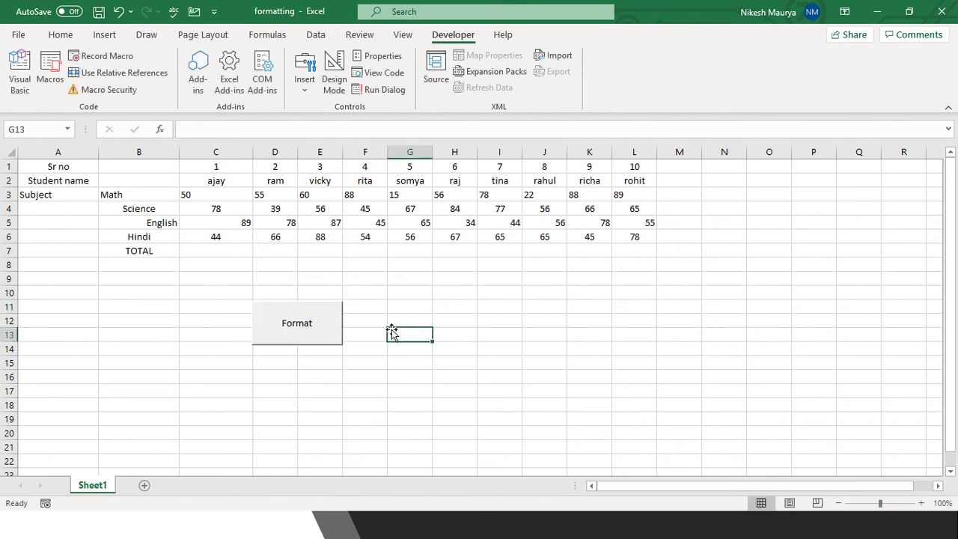
Run the macro with the Format button and compare the generated sheet with the original table on Sheet1
click(311, 322)
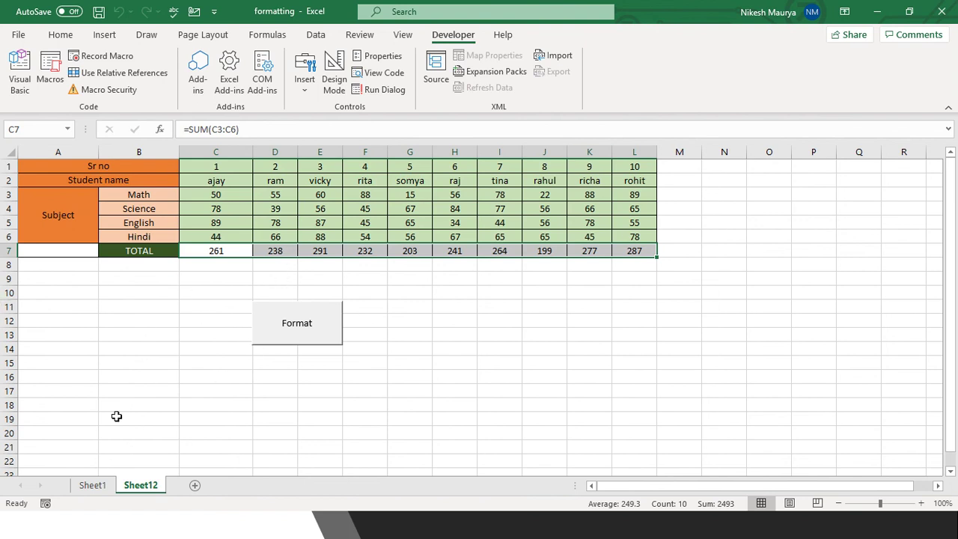
click(92, 486)
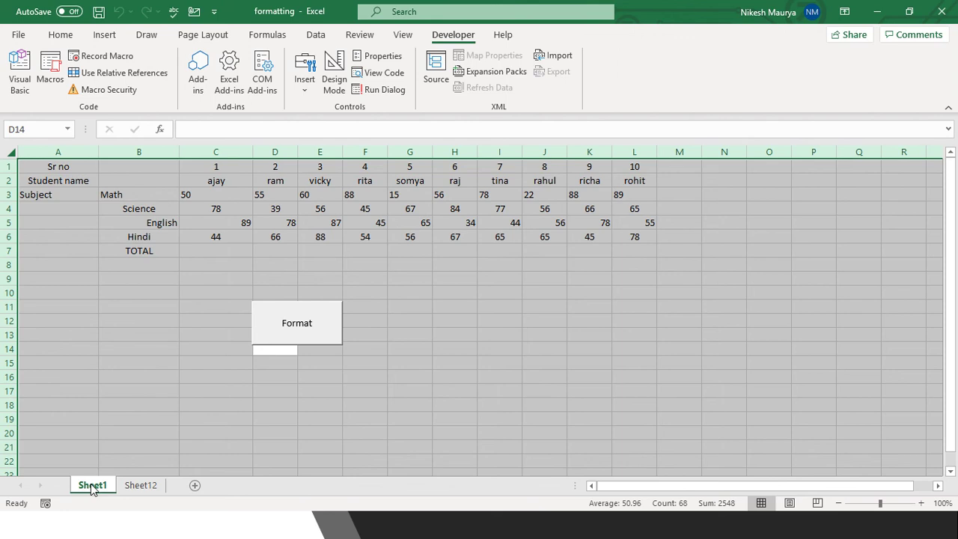
click(141, 486)
click(93, 486)
click(140, 486)
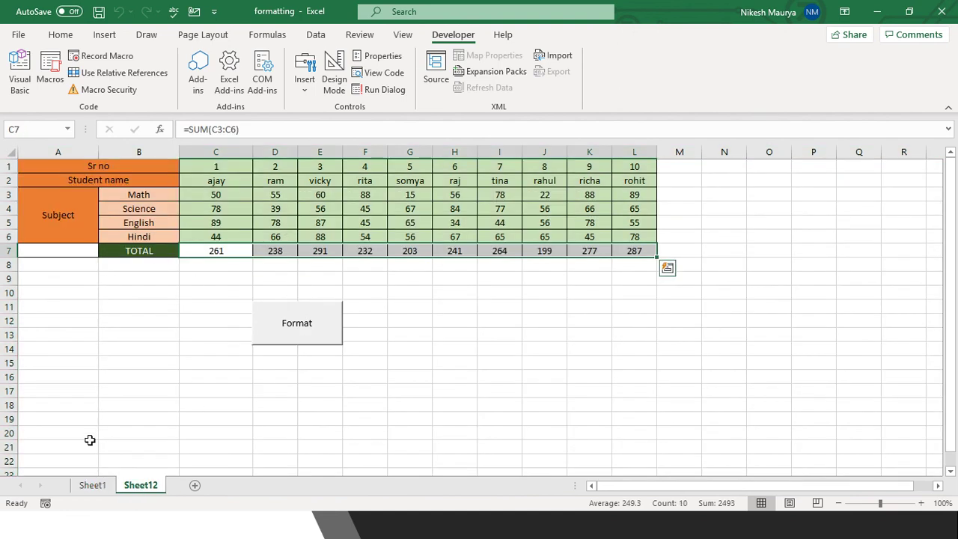
Return to Sheet1 and run the Format button once more to generate another formatted sheet
click(92, 485)
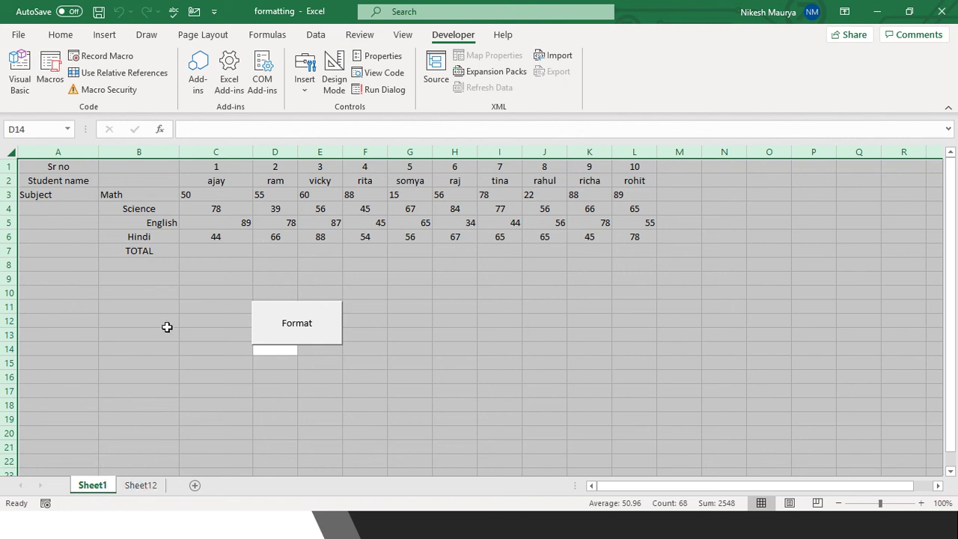
click(310, 324)
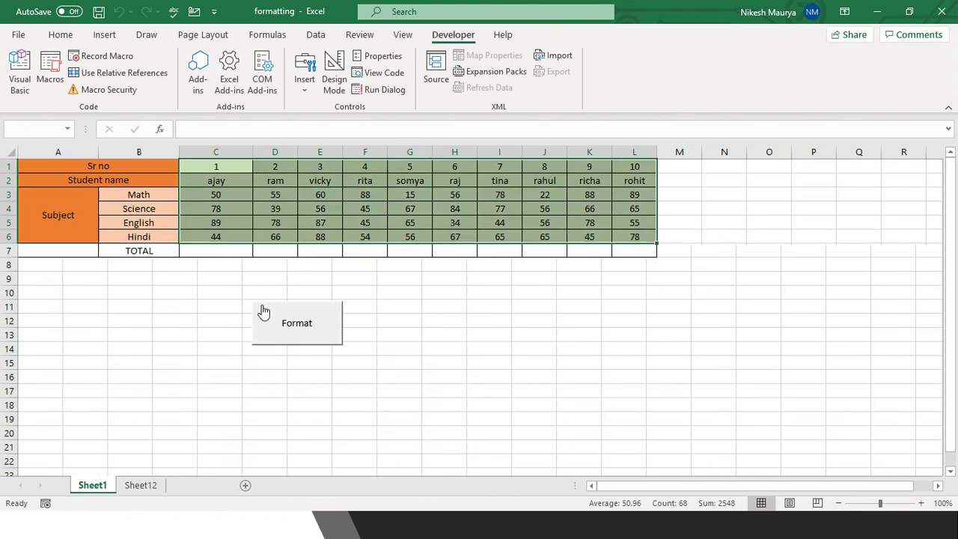